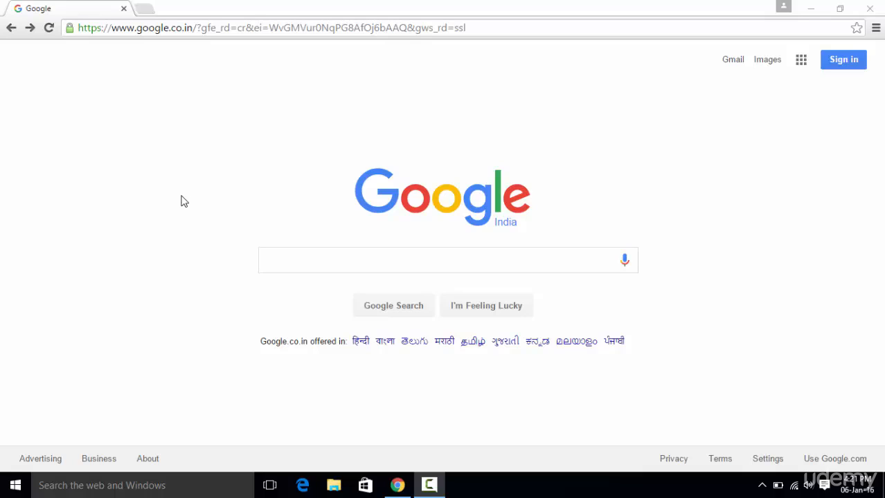
# - Search Google for "download java jdk"
pyautogui.click(332, 259)
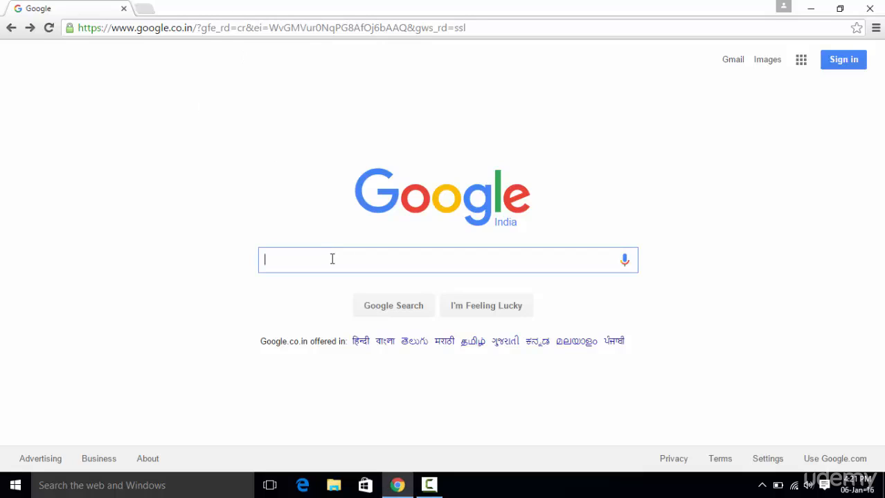
pyautogui.write('down')
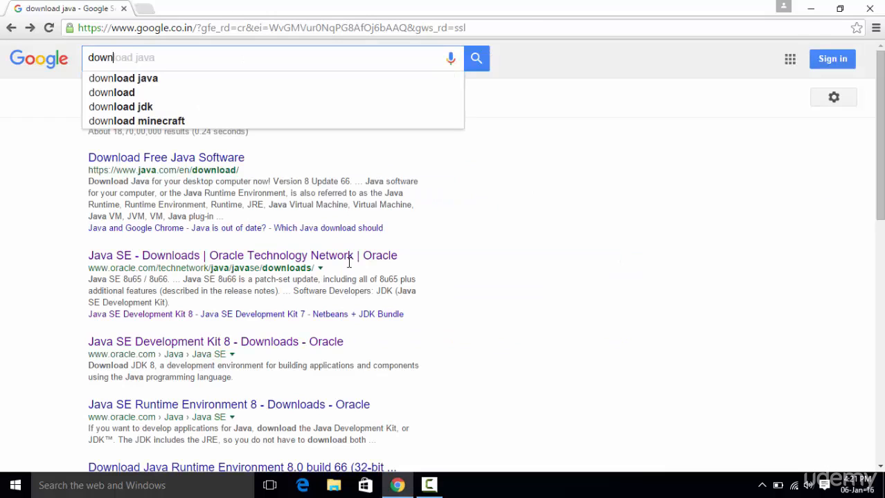
pyautogui.write('load java ')
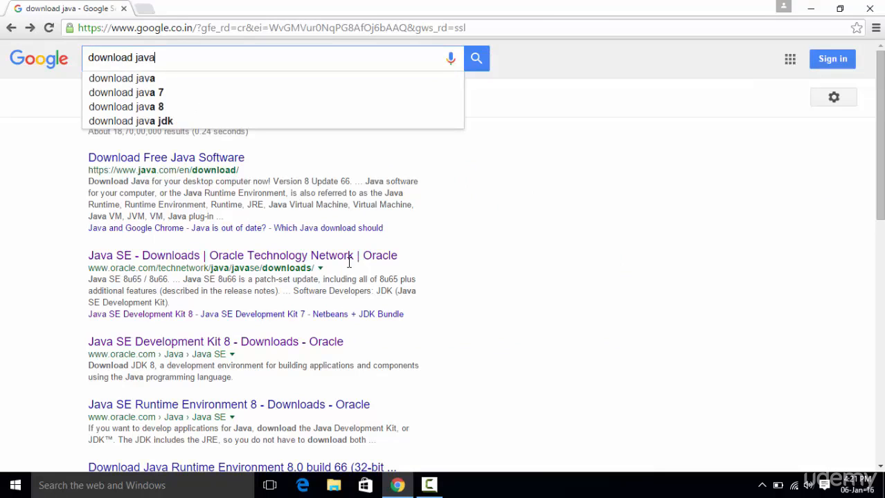
pyautogui.write('jdk')
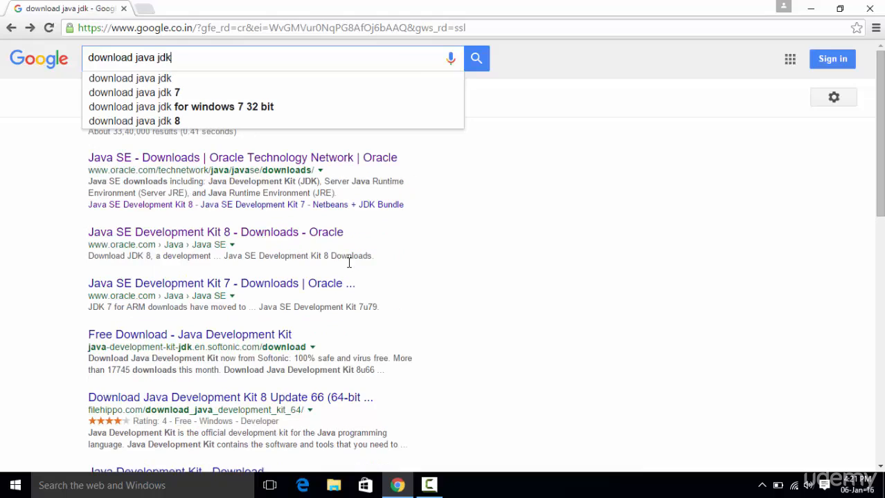
pyautogui.press('Return')
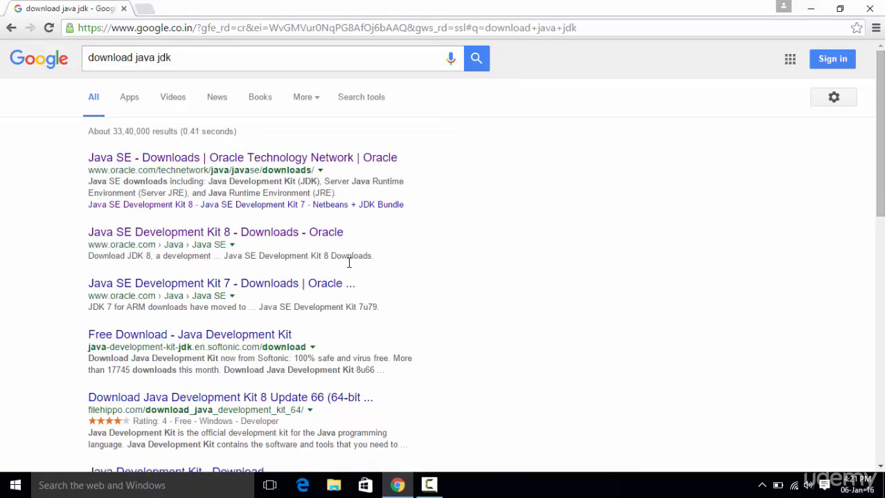
# - Open Oracle's Java SE Downloads result in a new tab and go to the Java Platform (JDK) 8u65 / 8u66 download page
pyautogui.rightClick(216, 159)
pyautogui.click(234, 165)
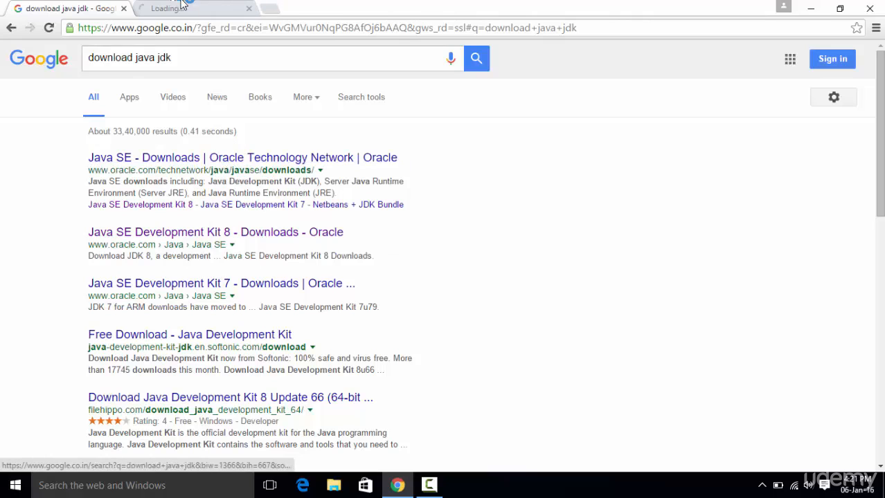
pyautogui.click(188, 13)
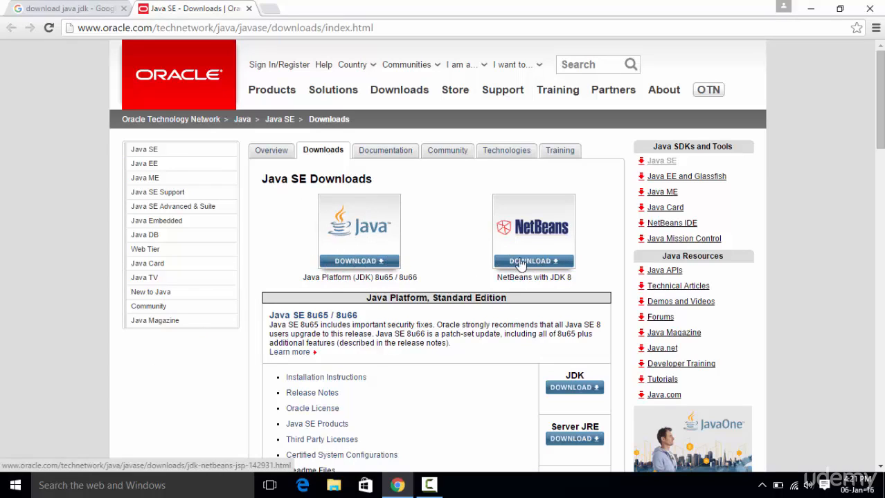
pyautogui.click(349, 268)
# - Examine the Java SE Development Kit 8u65 download list, comparing the Windows x86 and Windows x64 packages
pyautogui.scroll(-2, 245, 239)
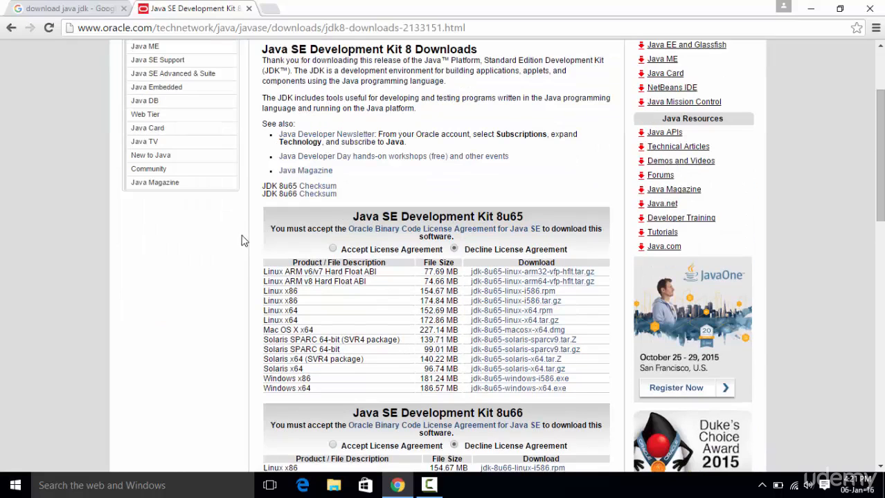
pyautogui.scroll(-2, 241, 232)
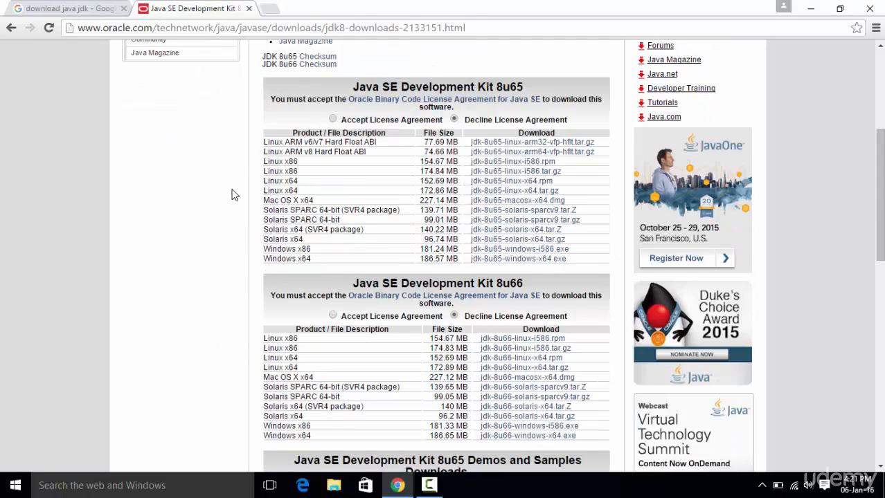
pyautogui.scroll(-1, 234, 191)
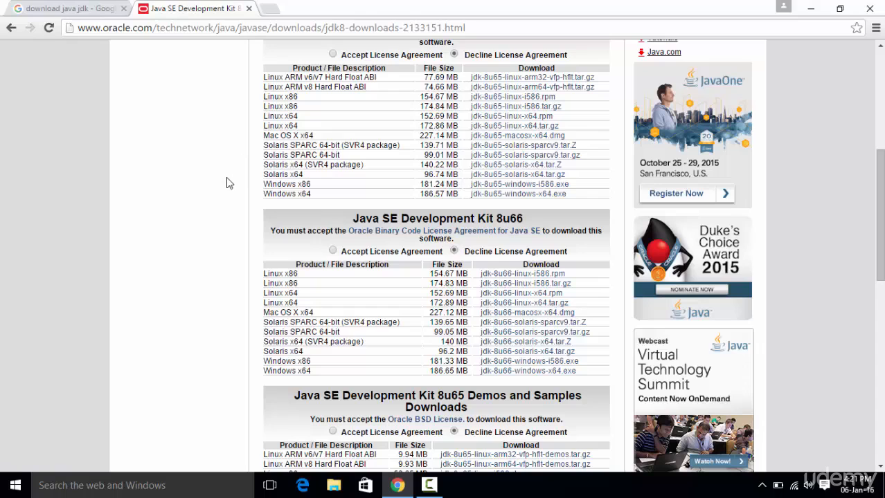
pyautogui.scroll(1, 229, 183)
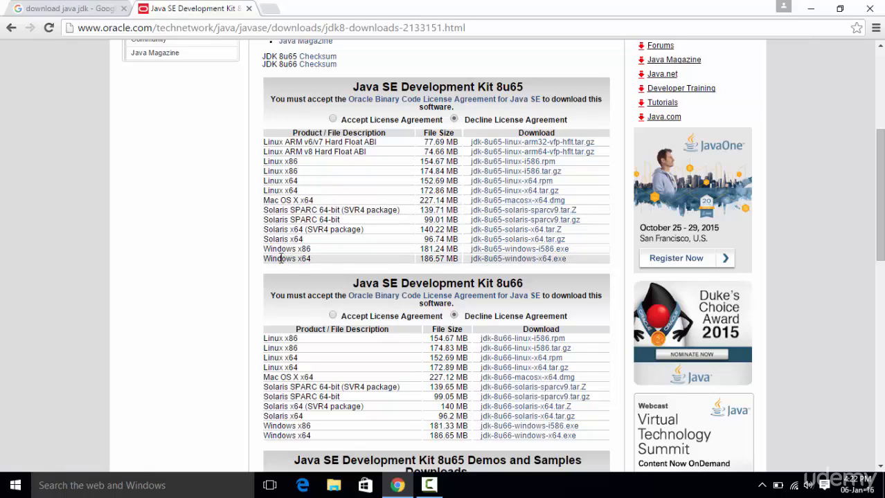
pyautogui.moveTo(264, 248); pyautogui.dragTo(311, 259)
pyautogui.click(310, 259)
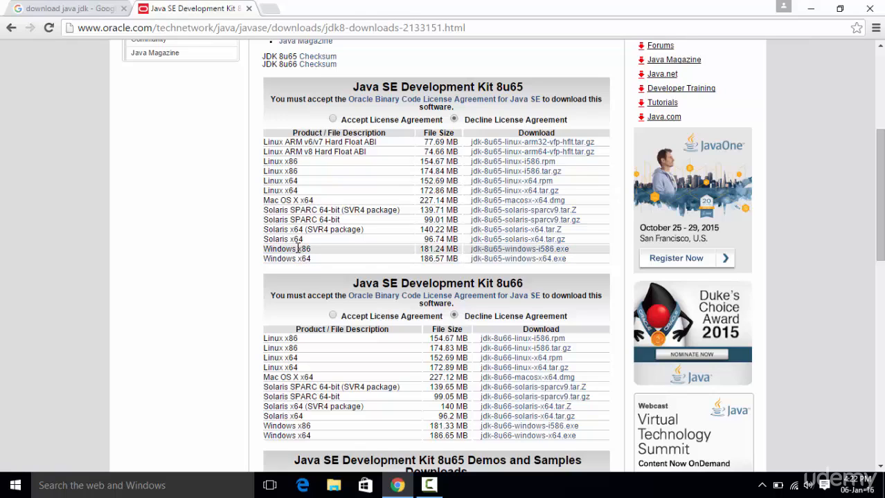
pyautogui.doubleClick(303, 248)
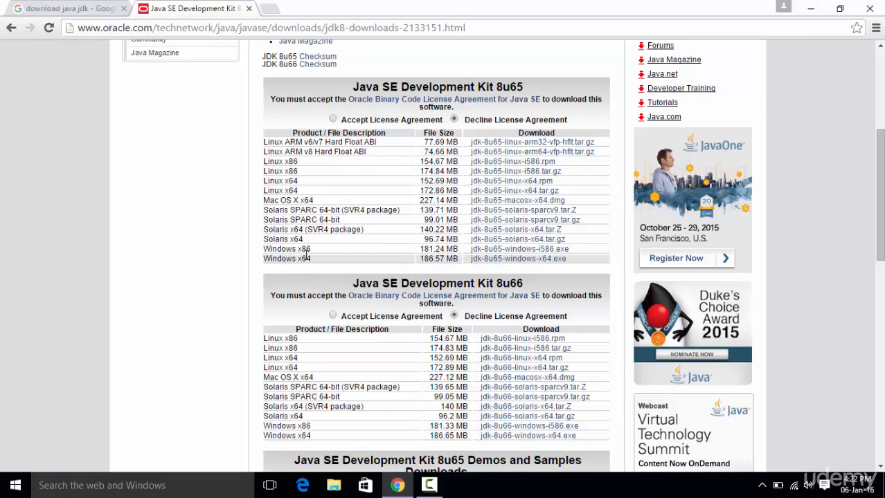
# - Switch to File Explorer, check the system type in the properties of This PC, and close both windows
pyautogui.click(811, 8)
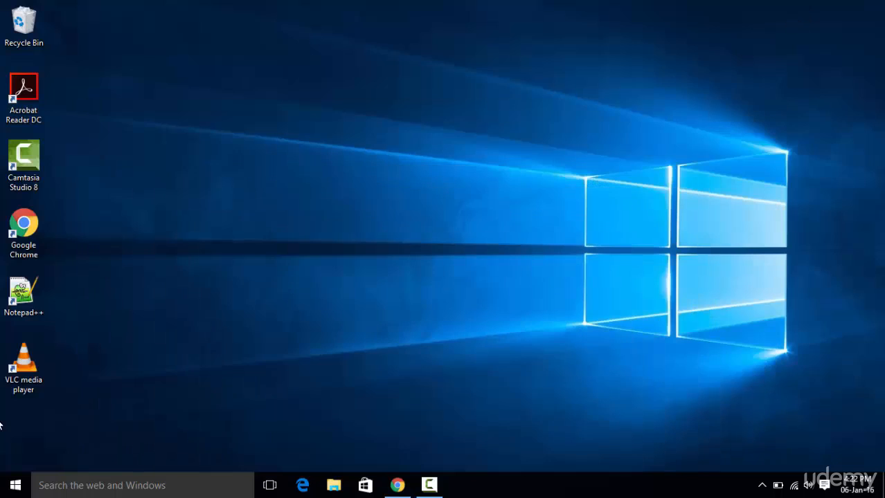
pyautogui.click(2, 488)
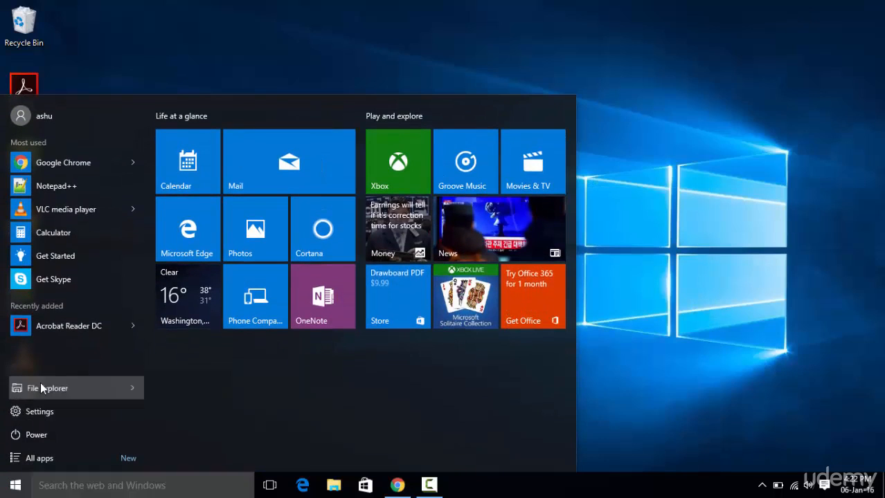
pyautogui.click(15, 388)
pyautogui.rightClick(47, 239)
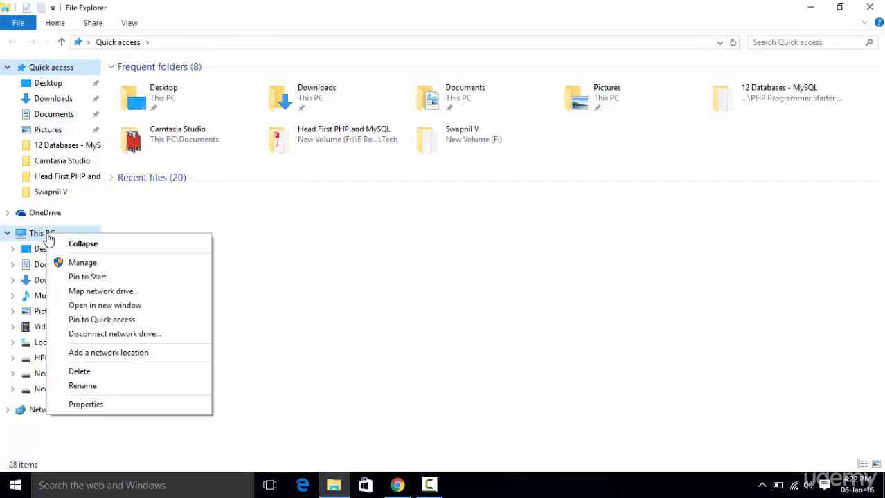
pyautogui.click(86, 405)
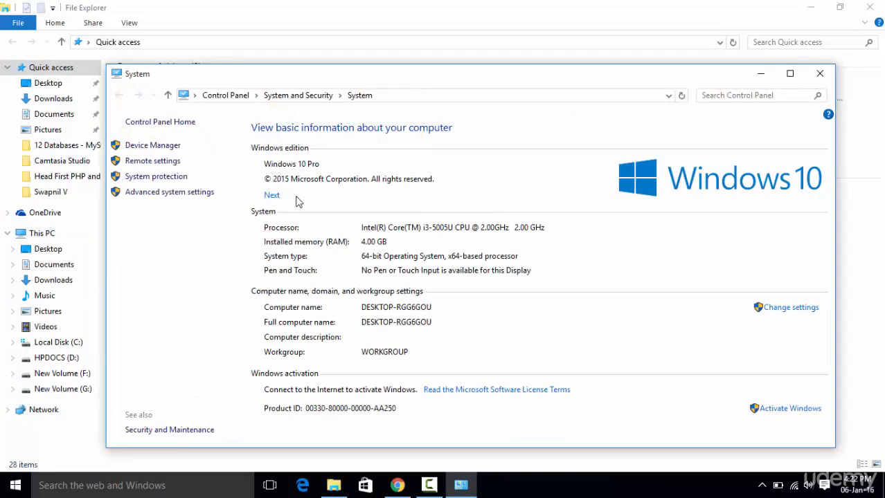
pyautogui.moveTo(301, 77); pyautogui.dragTo(296, 38)
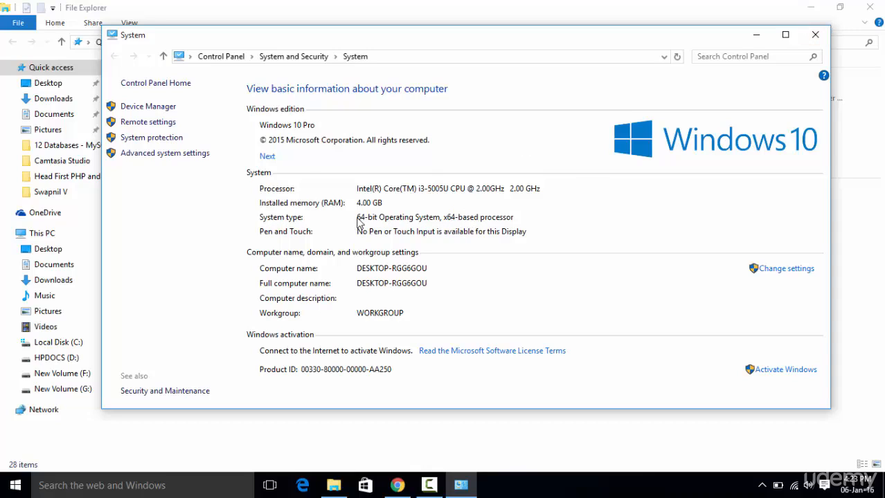
pyautogui.click(807, 40)
pyautogui.click(870, 7)
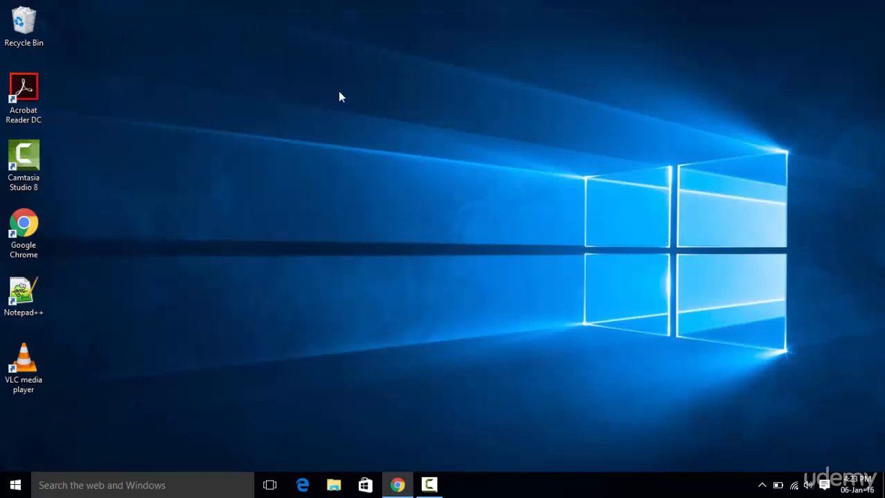
# - Return to Chrome, accept the license agreement for Java SE Development Kit 8u65, and close the browser
pyautogui.click(396, 487)
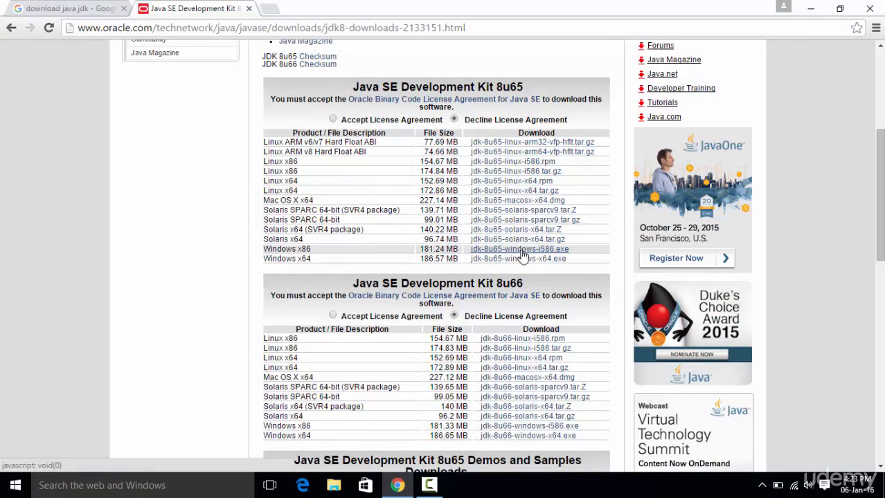
pyautogui.click(333, 119)
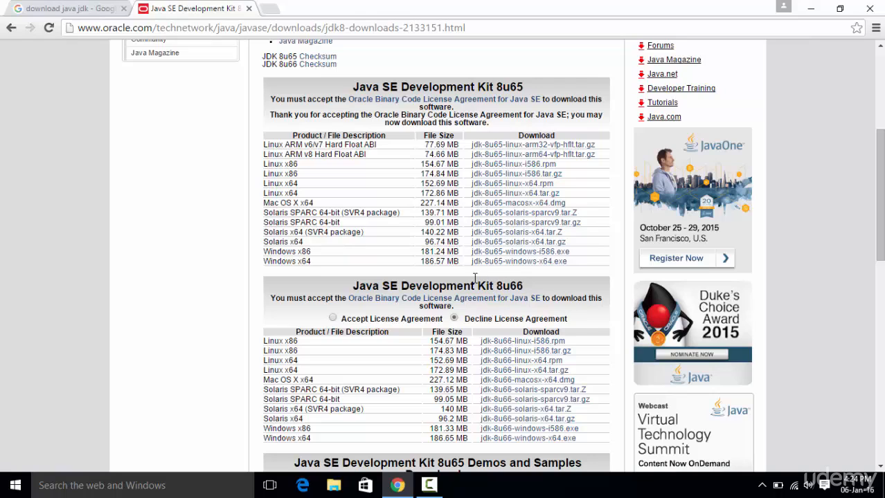
pyautogui.click(864, 6)
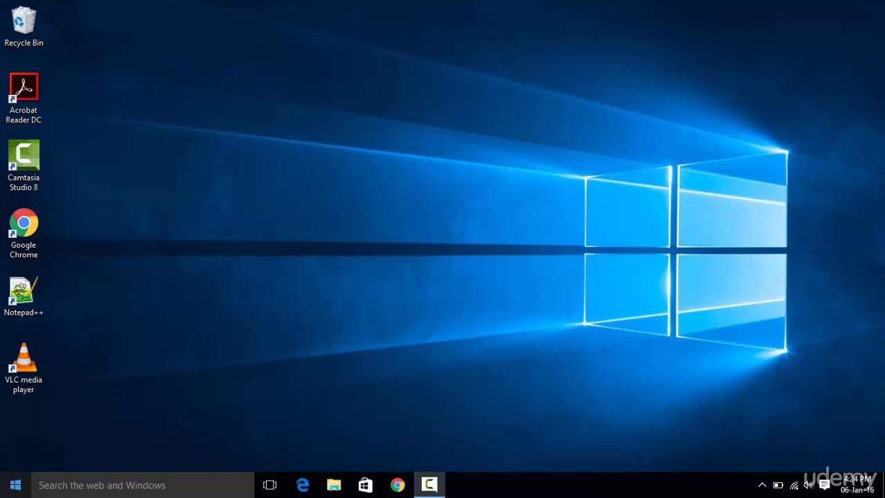
# - Open File Explorer in a maximized window and show the system properties of This PC
pyautogui.click(4, 487)
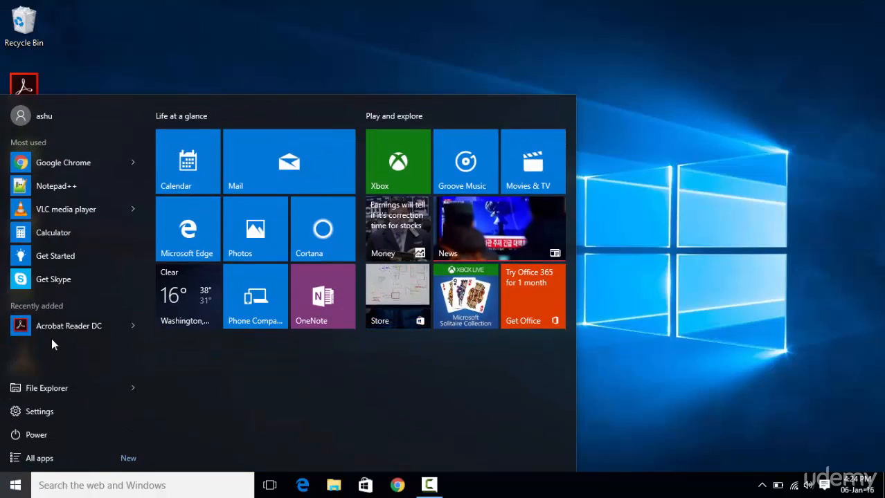
pyautogui.click(40, 390)
pyautogui.moveTo(329, 3); pyautogui.dragTo(436, 30)
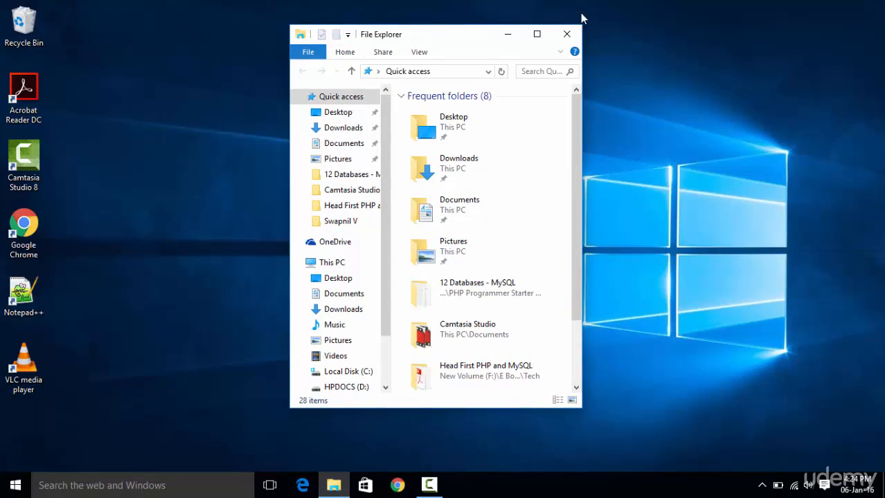
pyautogui.click(537, 33)
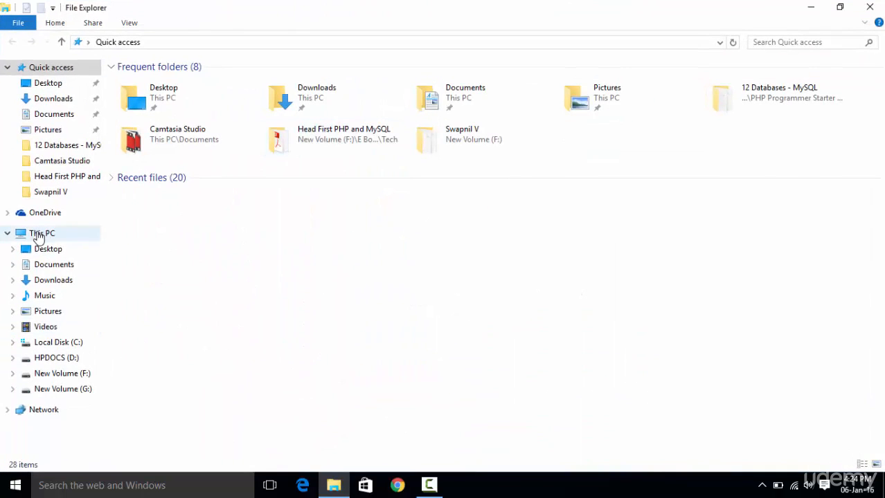
pyautogui.rightClick(38, 238)
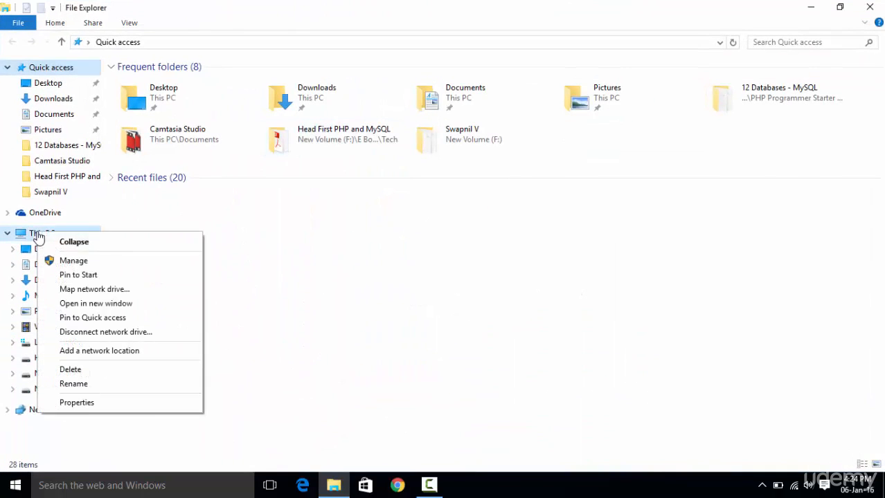
pyautogui.click(115, 405)
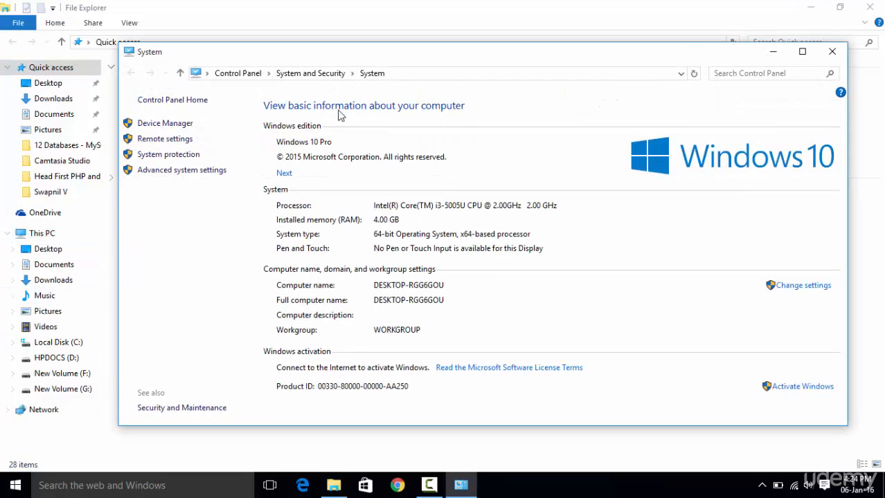
# - Open the Environment Variables dialog from the advanced system settings
pyautogui.click(174, 176)
pyautogui.moveTo(239, 114); pyautogui.dragTo(493, 78)
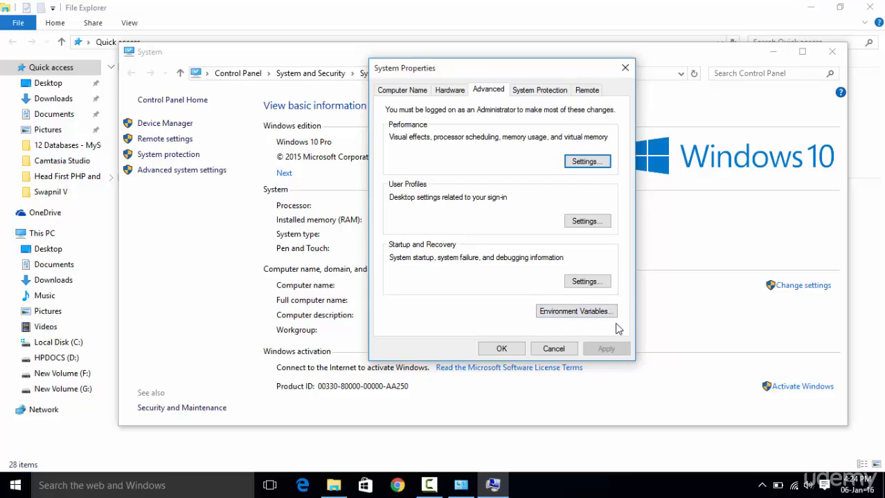
pyautogui.click(560, 313)
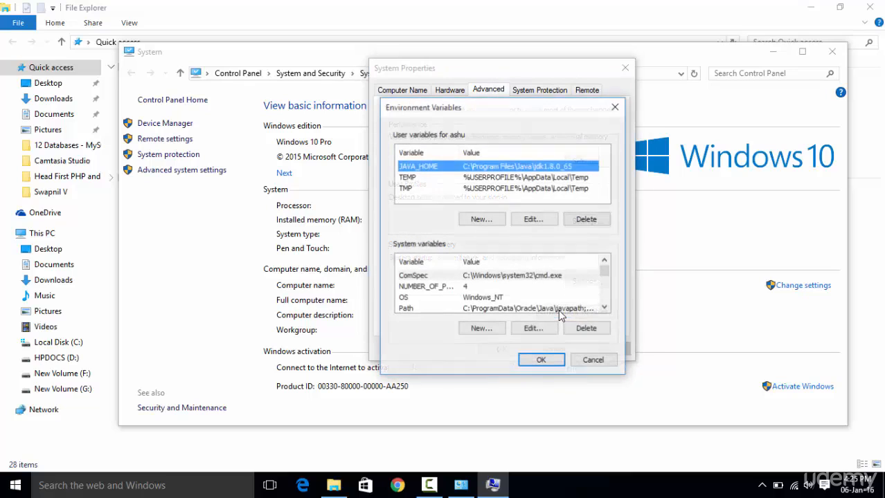
pyautogui.moveTo(485, 109); pyautogui.dragTo(527, 93)
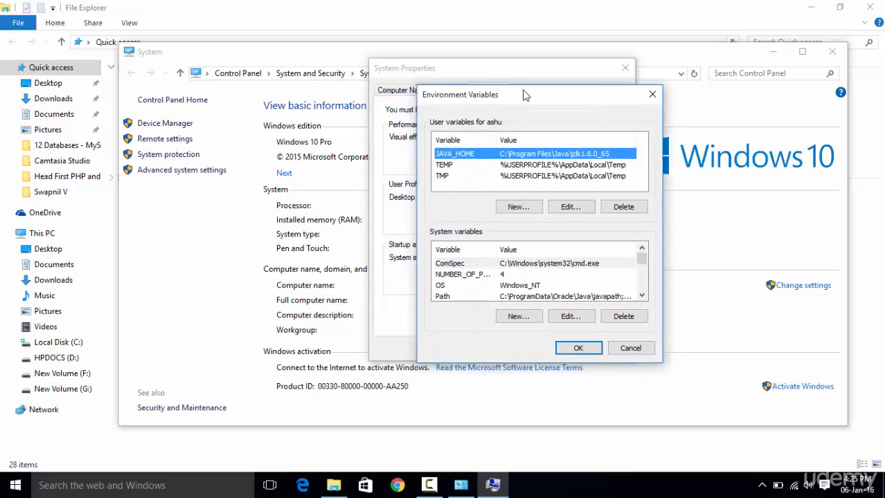
# - Review the JAVA_HOME, TEMP and TMP user variables and close the Environment Variables dialog
pyautogui.click(518, 162)
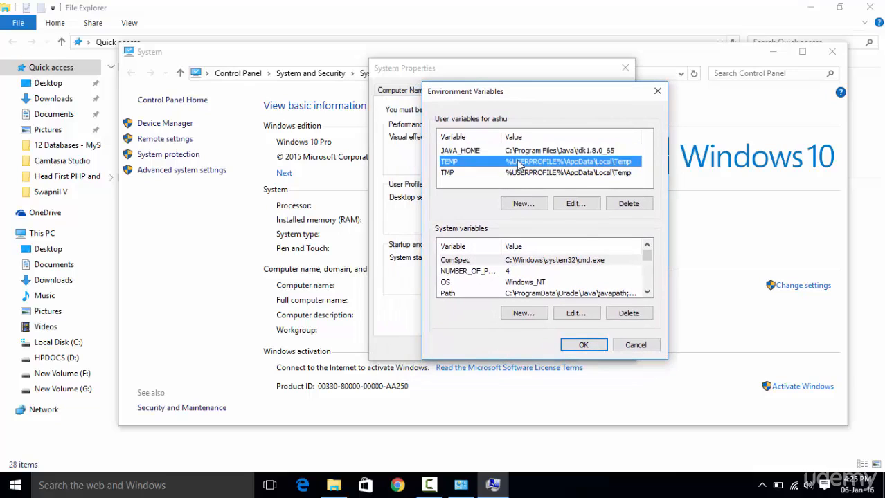
pyautogui.click(518, 173)
pyautogui.click(450, 164)
pyautogui.click(454, 174)
pyautogui.click(462, 152)
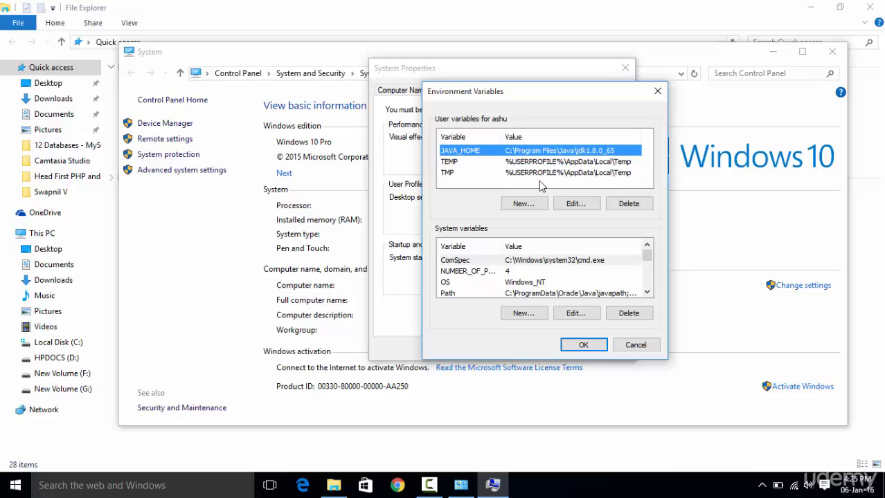
pyautogui.click(481, 162)
pyautogui.click(473, 152)
pyautogui.click(657, 91)
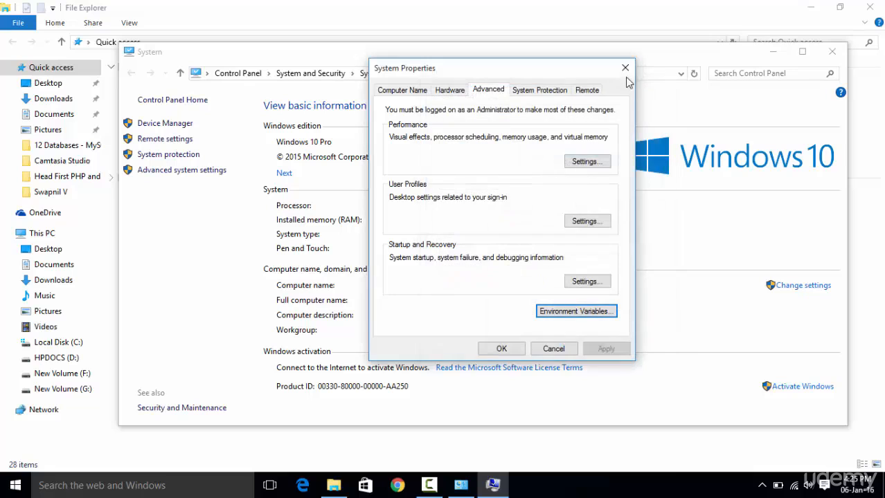
# - Minimize the open windows and browse File Explorer to the folder C:\Program Files\Java\jdk1.8.0_65
pyautogui.click(773, 58)
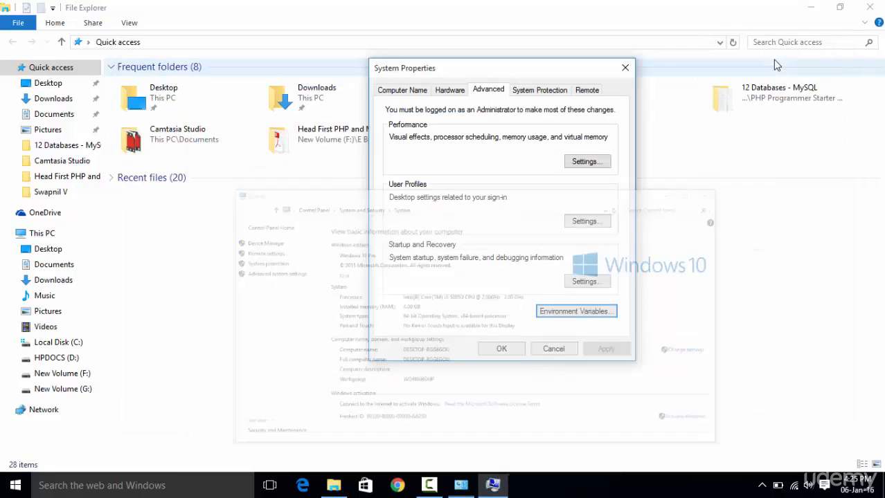
pyautogui.click(804, 7)
pyautogui.click(16, 485)
pyautogui.click(48, 392)
pyautogui.doubleClick(340, 195)
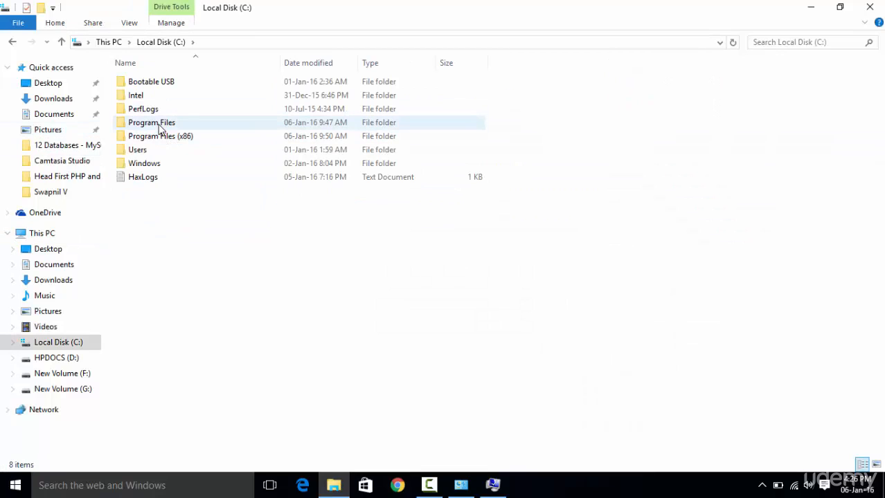
pyautogui.doubleClick(159, 129)
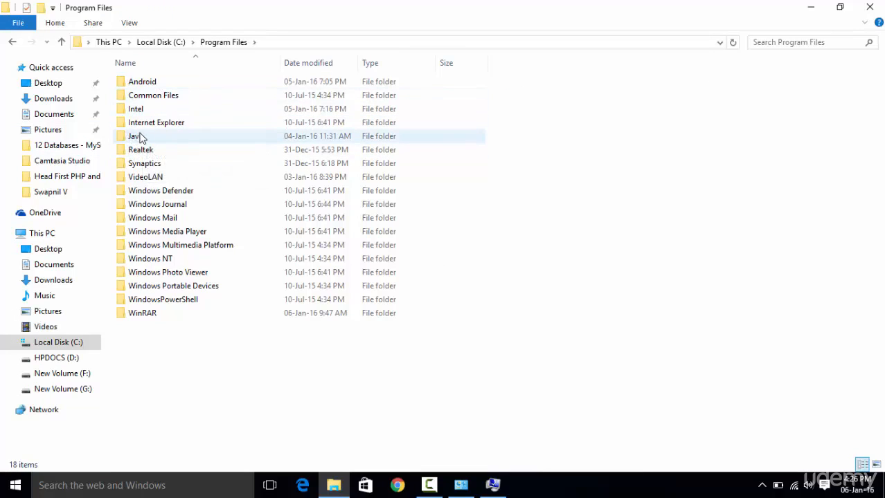
pyautogui.doubleClick(138, 141)
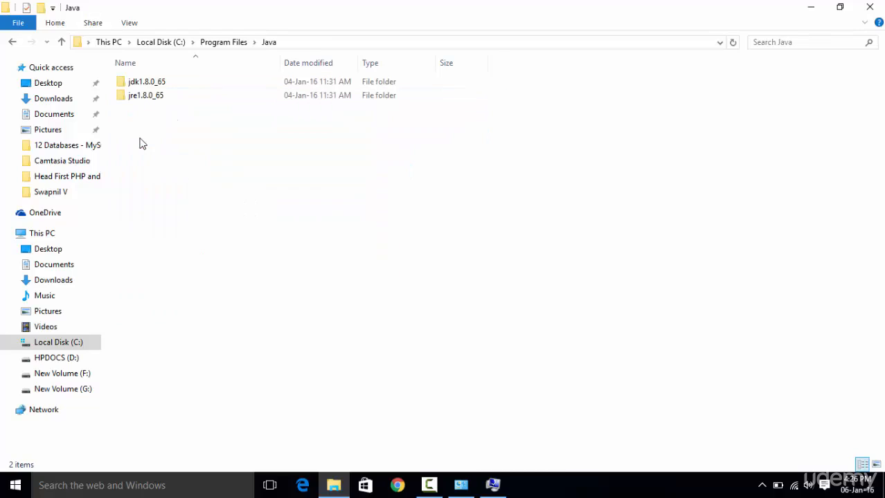
pyautogui.doubleClick(143, 84)
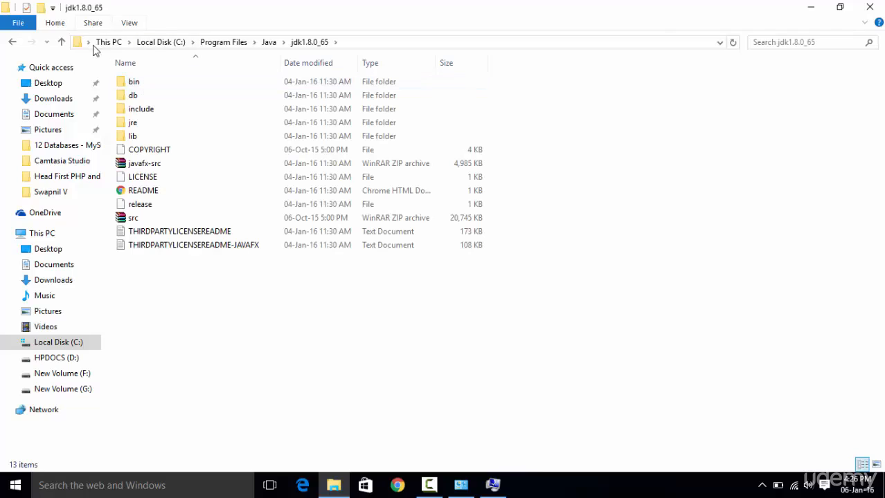
# - Copy the full path of the jdk1.8.0_65 folder to the clipboard
pyautogui.click(350, 45)
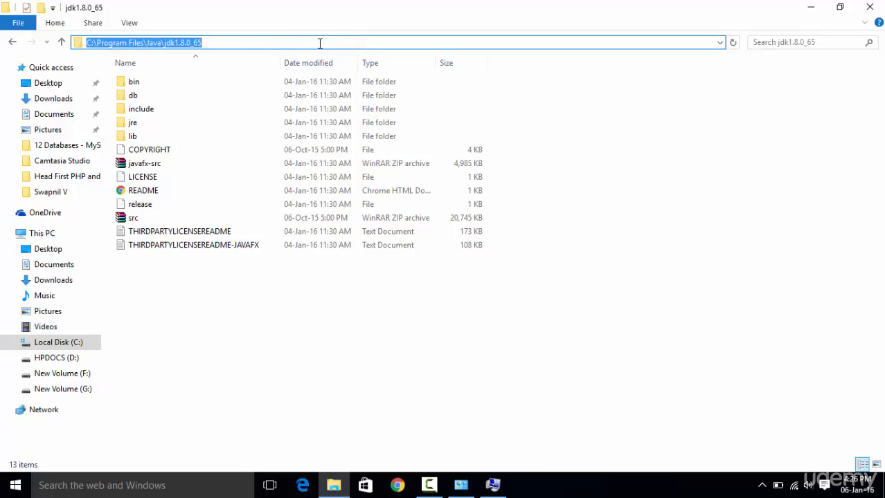
pyautogui.rightClick(194, 42)
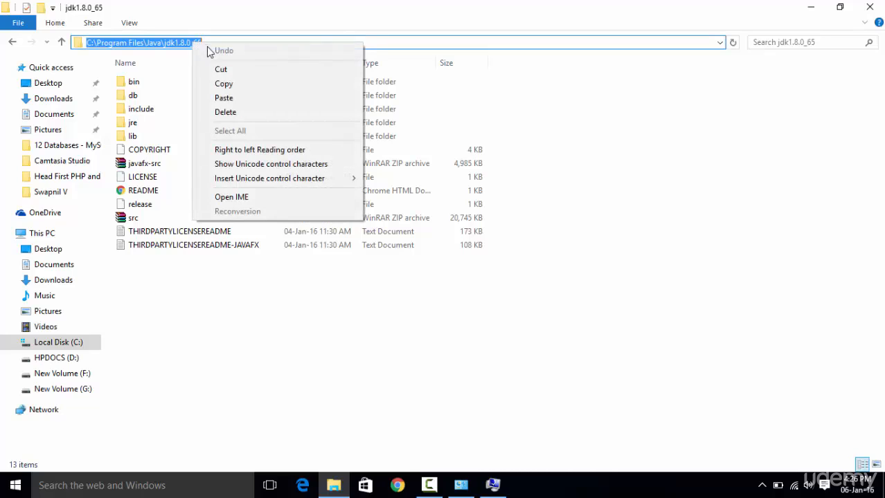
pyautogui.click(220, 84)
pyautogui.press('Escape')
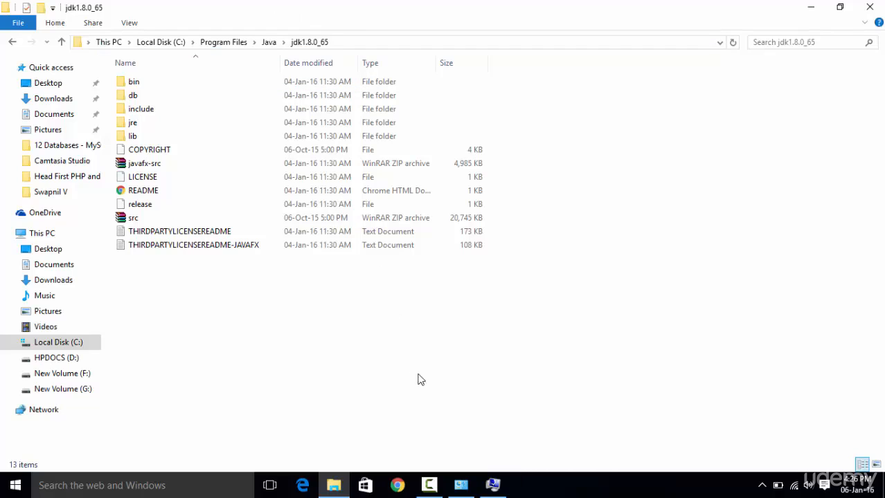
# - Switch back to System Properties and open the Environment Variables dialog
pyautogui.click(493, 486)
pyautogui.click(493, 486)
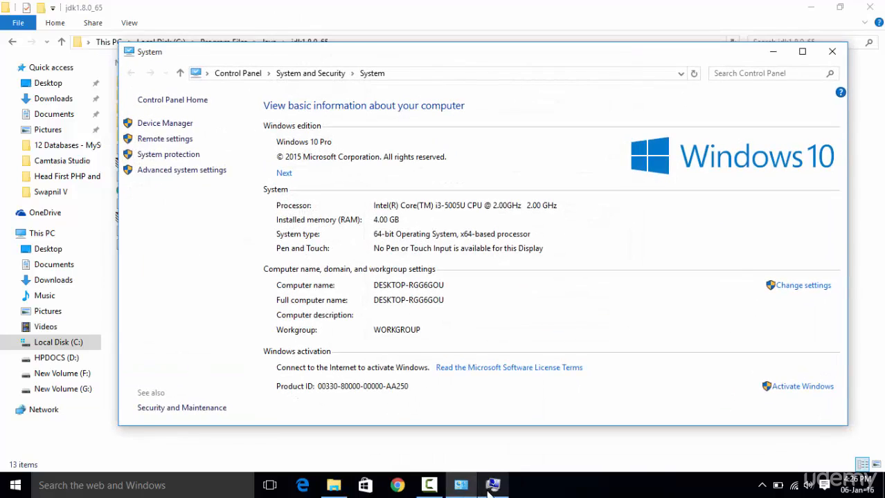
pyautogui.click(493, 486)
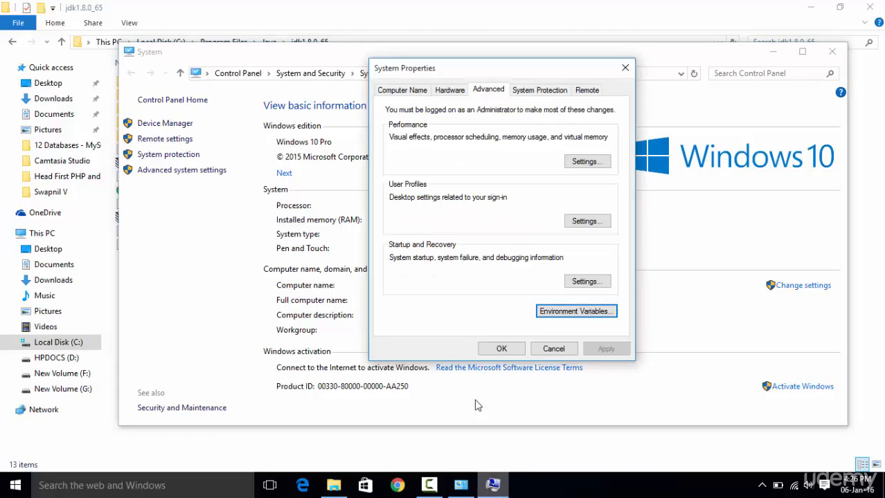
pyautogui.click(562, 309)
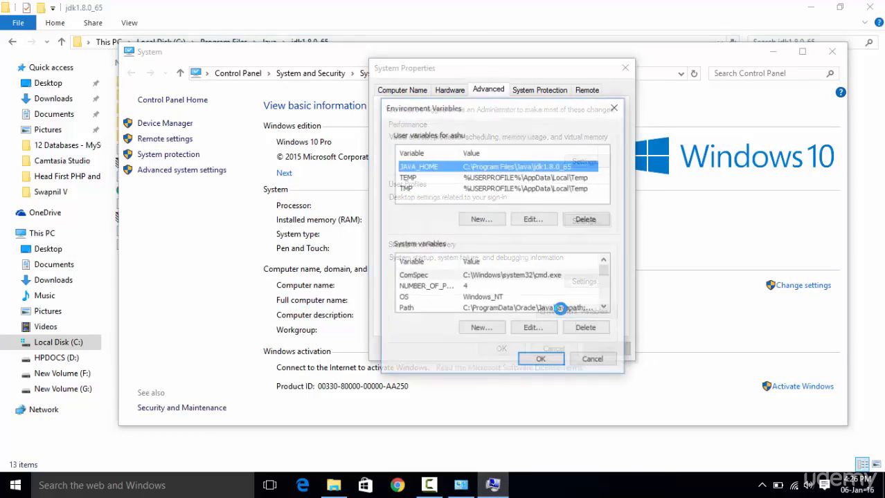
# - Start a new user variable, paste C:\Program Files\Java\jdk1.8.0_65 as its value, and cancel the entry
pyautogui.click(482, 220)
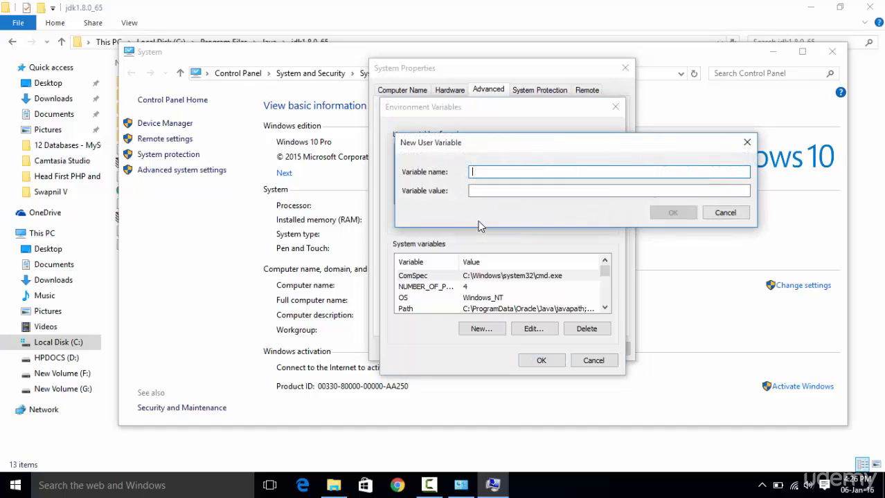
pyautogui.moveTo(502, 148); pyautogui.dragTo(470, 252)
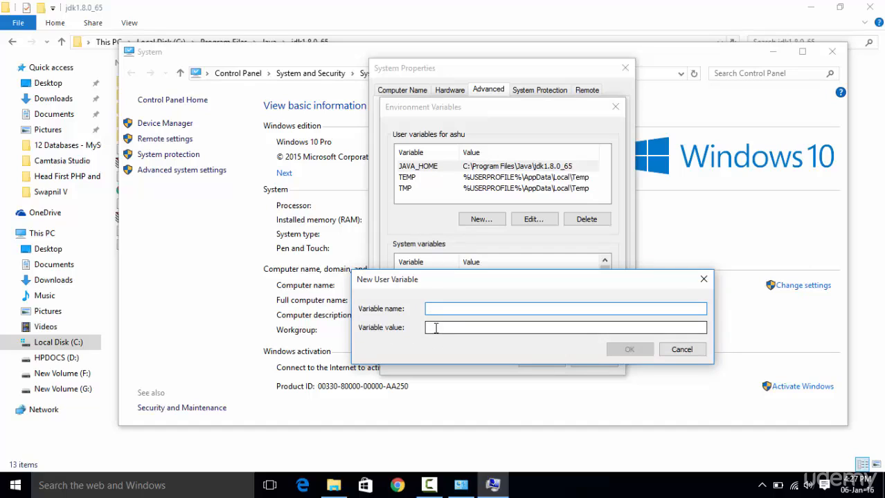
pyautogui.click(437, 328)
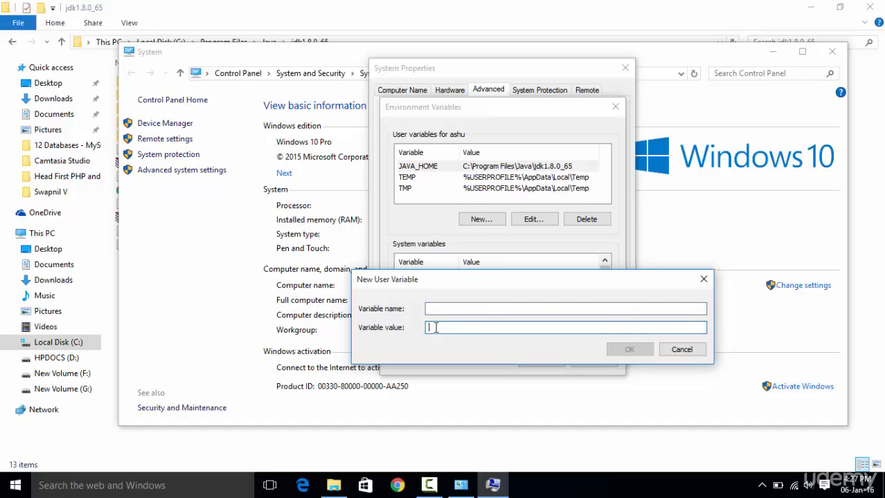
pyautogui.rightClick(436, 328)
pyautogui.click(464, 205)
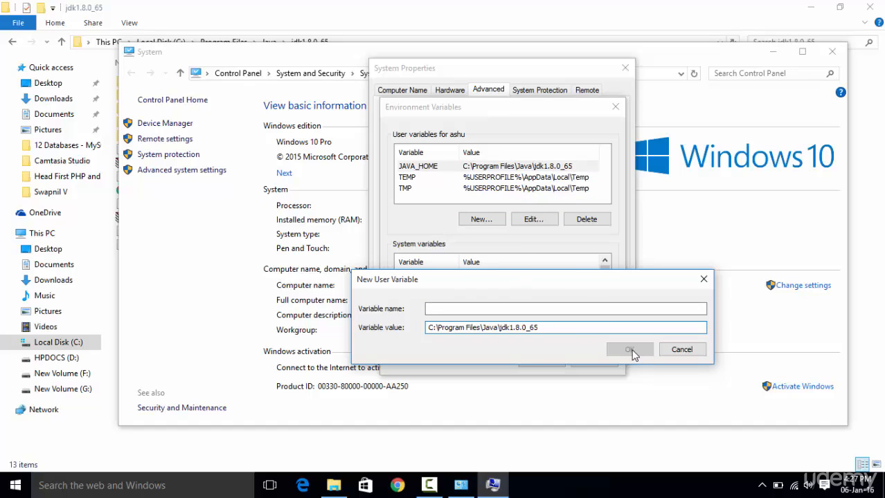
pyautogui.click(682, 349)
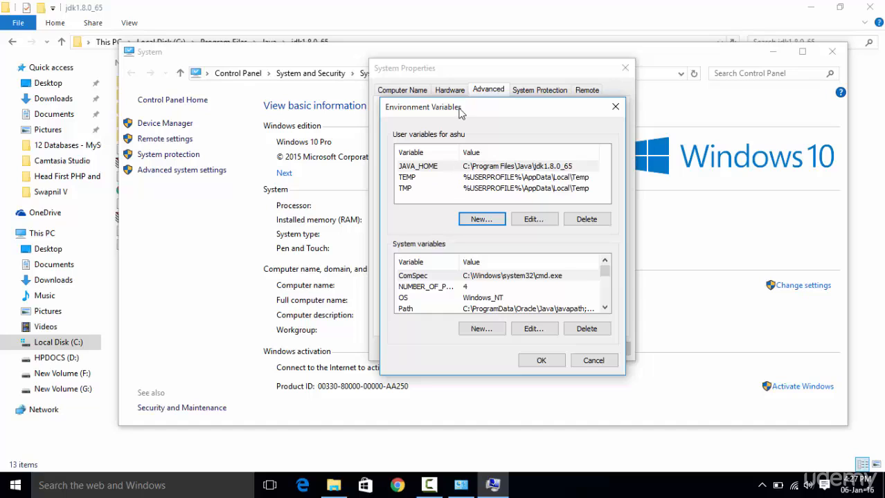
# - Close the Environment Variables and System Properties dialogs, the System window and File Explorer
pyautogui.moveTo(457, 113); pyautogui.dragTo(470, 98)
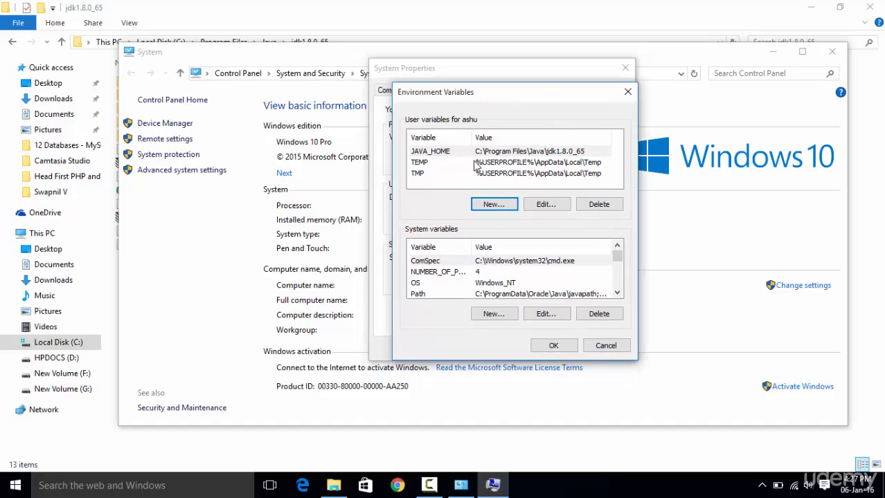
pyautogui.click(628, 93)
pyautogui.click(625, 69)
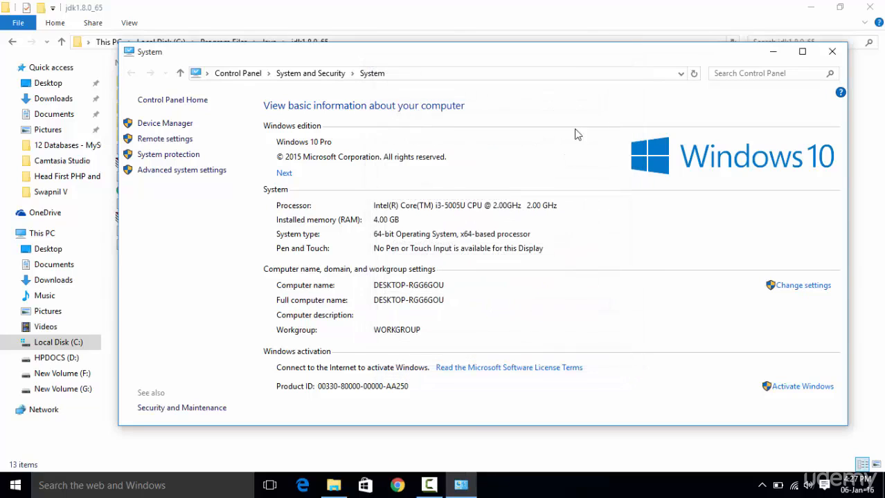
pyautogui.click(832, 51)
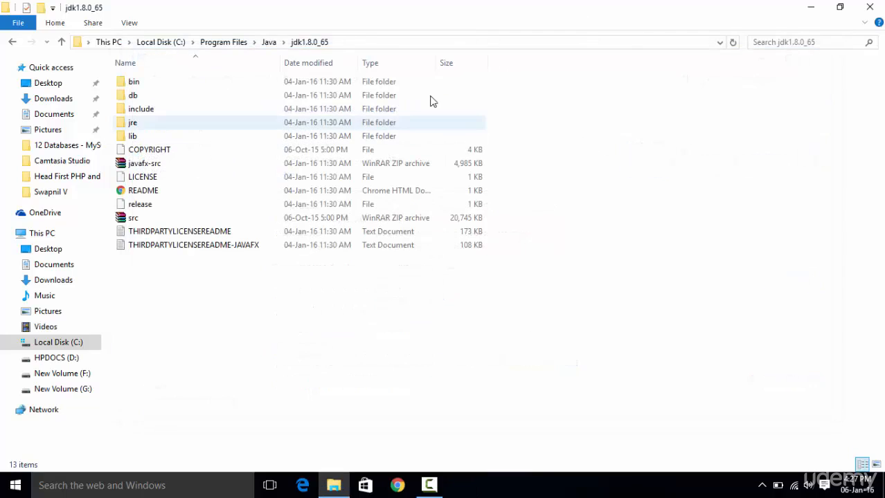
pyautogui.click(870, 7)
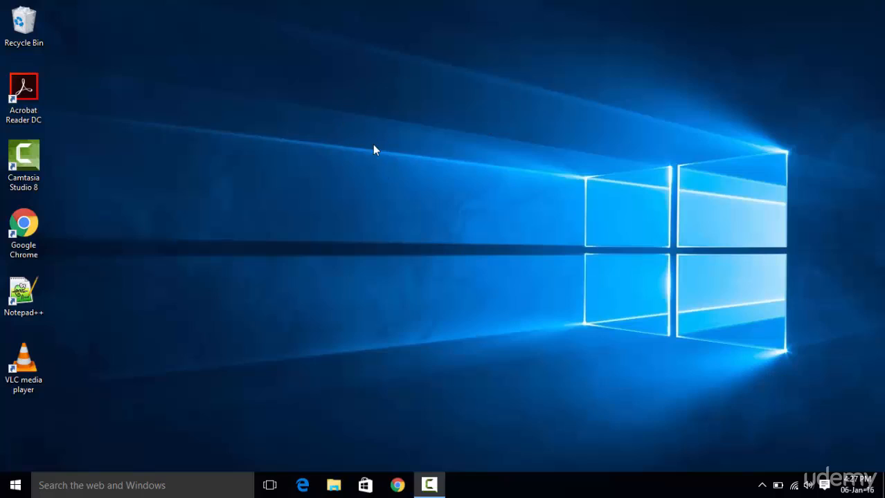
# - Open Chrome with a second blank tab and return to the first tab
pyautogui.click(397, 485)
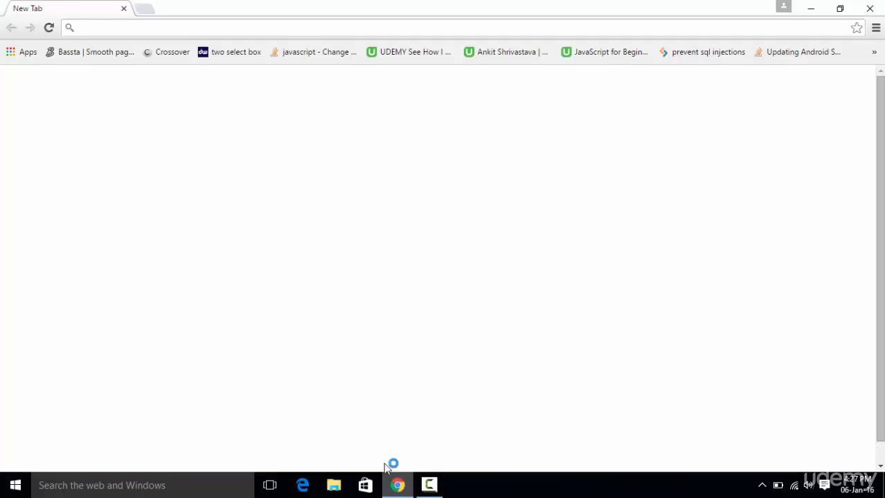
pyautogui.click(145, 9)
pyautogui.click(105, 13)
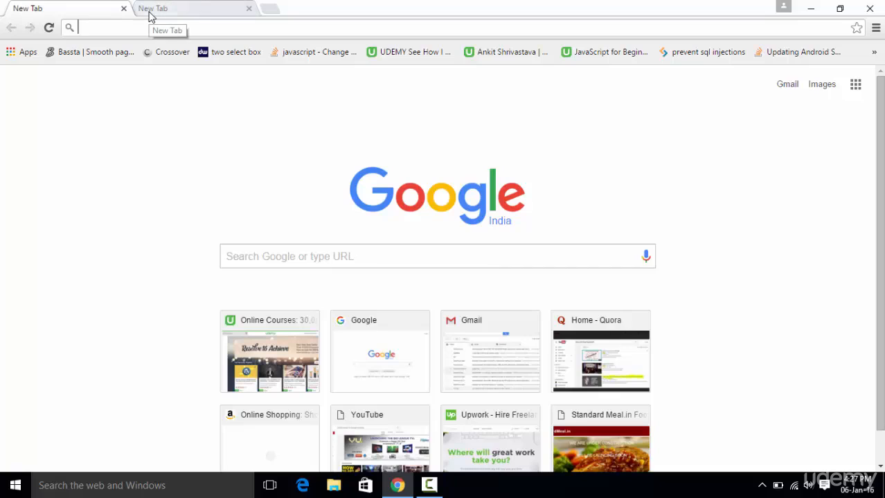